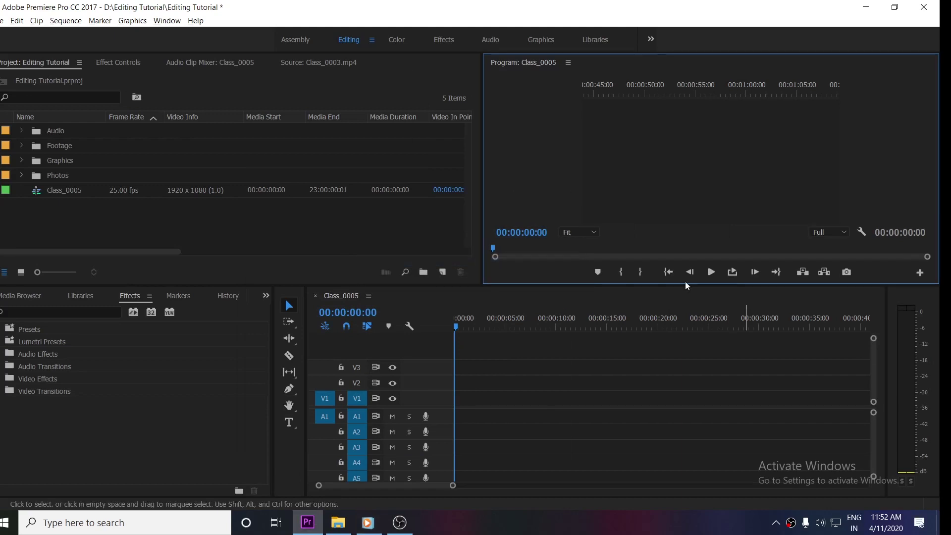
Create a new Class_0005 sequence in the Project panel from an AVC-Intra sequence preset.
click(343, 245)
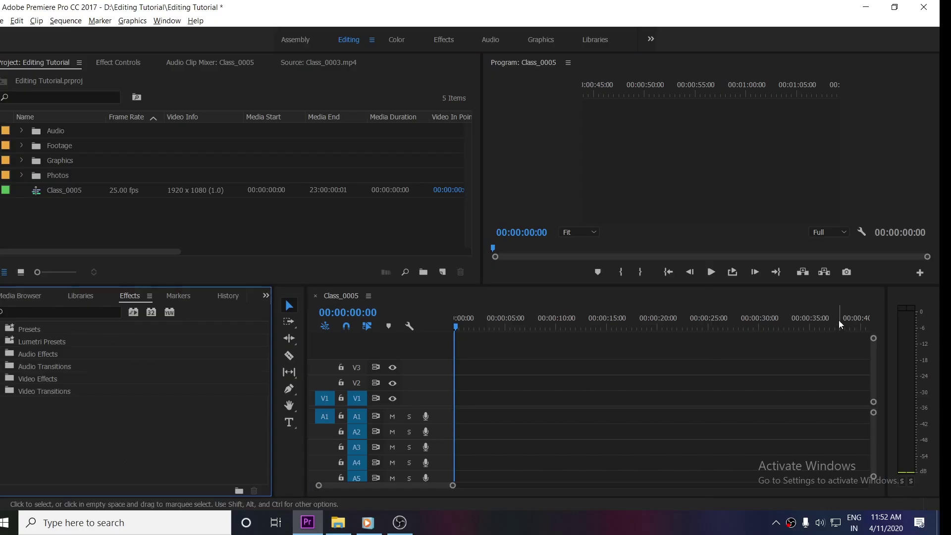
click(900, 301)
click(340, 247)
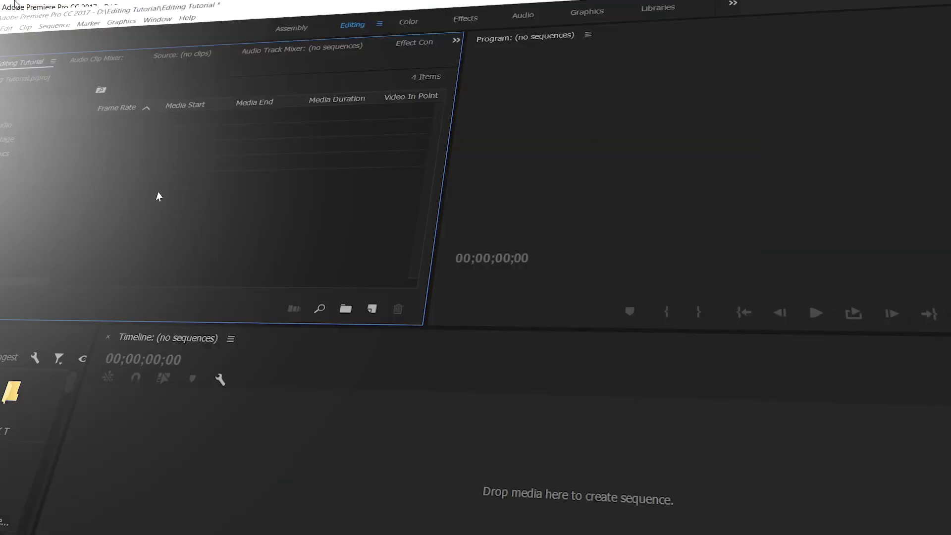
right_click(159, 195)
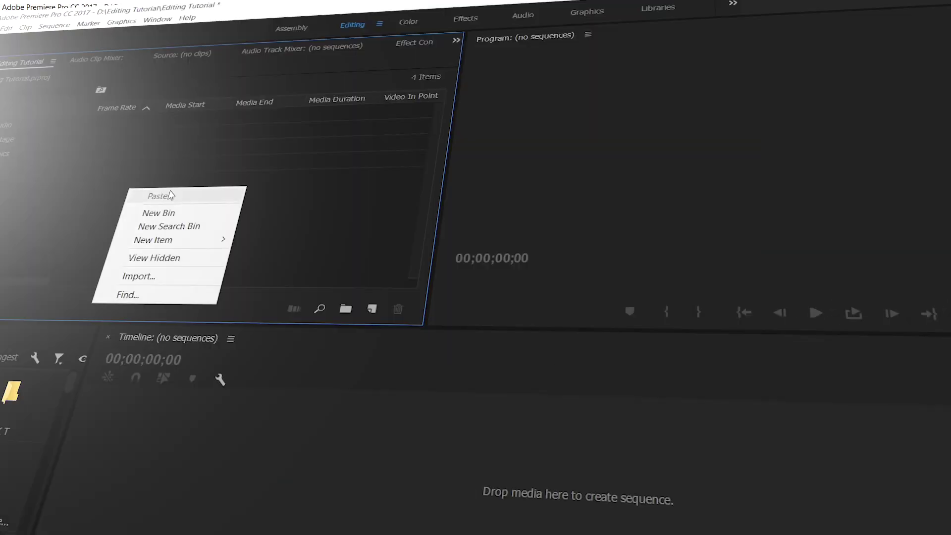
mouse_move(189, 241)
click(276, 241)
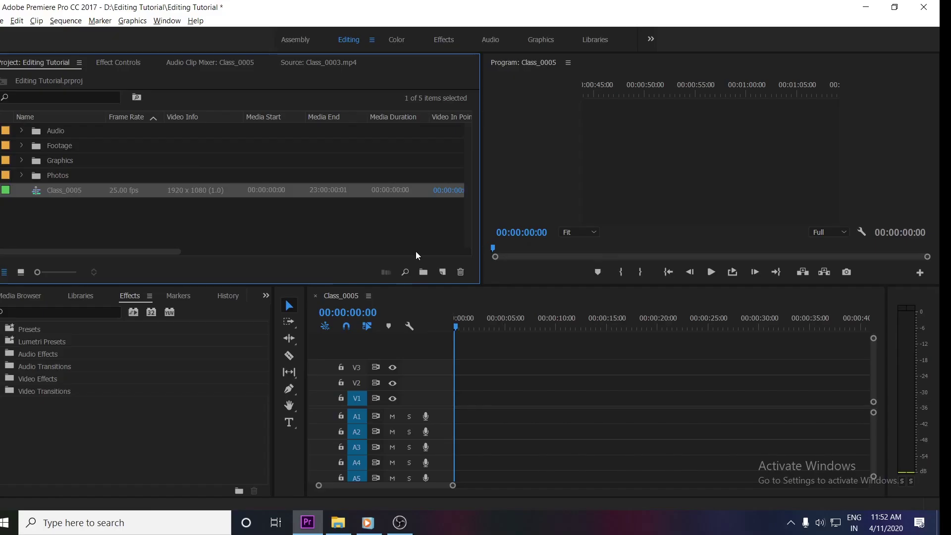
click(156, 224)
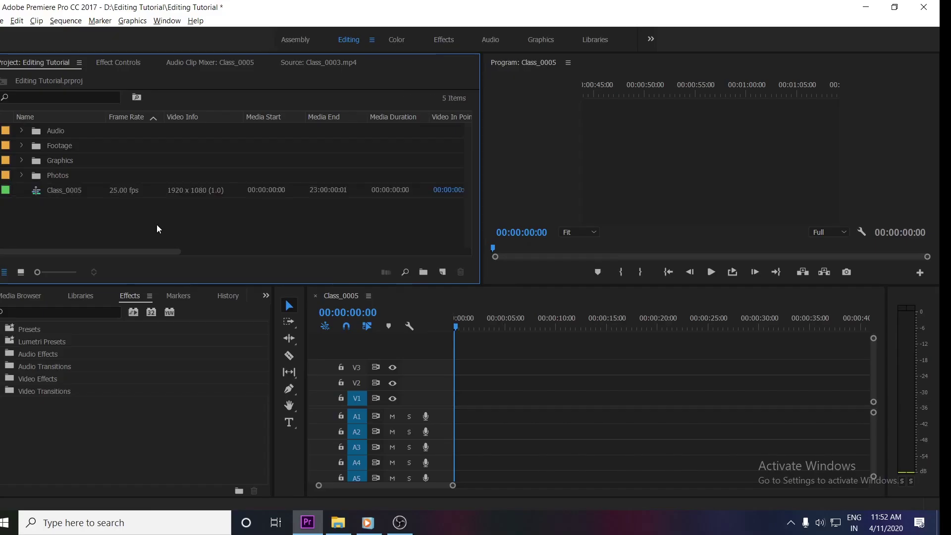
Check the Footage bin's contents, then place the Class_0005 playhead at 00:00:04:23.
click(21, 145)
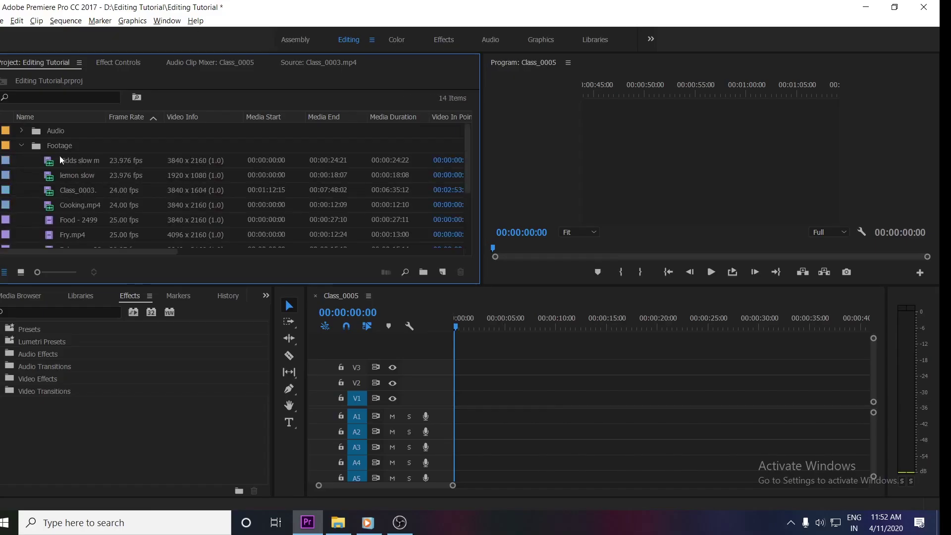
scroll(102, 203, down, 2)
click(503, 323)
scroll(133, 201, up, 3)
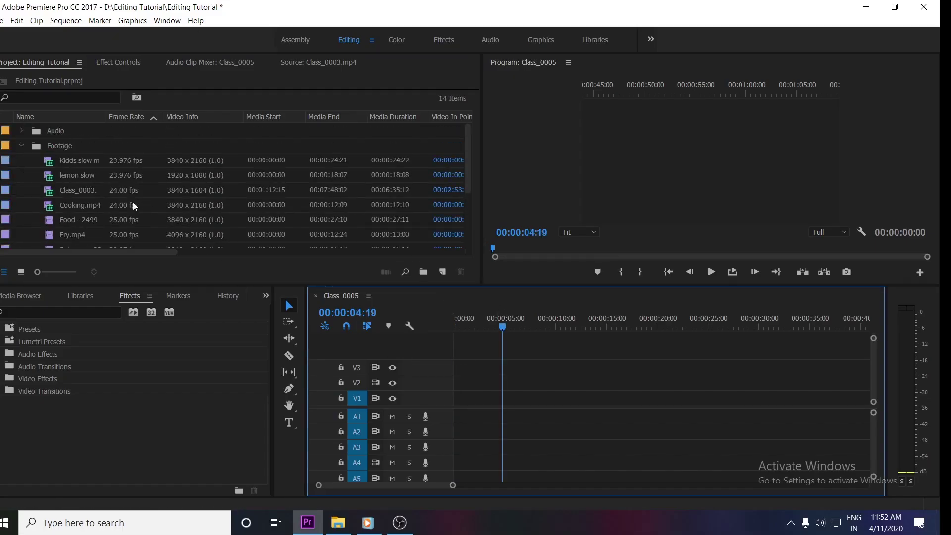
click(22, 146)
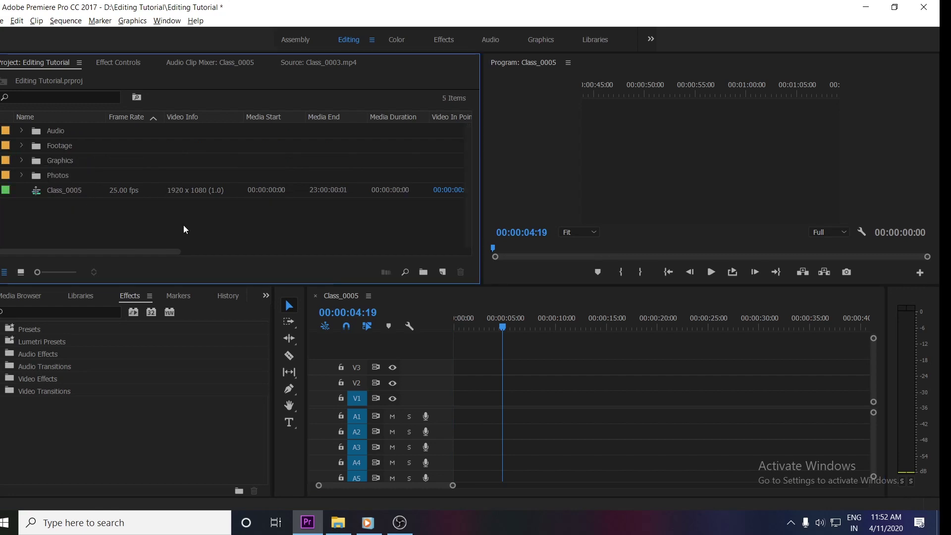
drag(498, 322, 505, 326)
click(375, 245)
drag(99, 255, 99, 253)
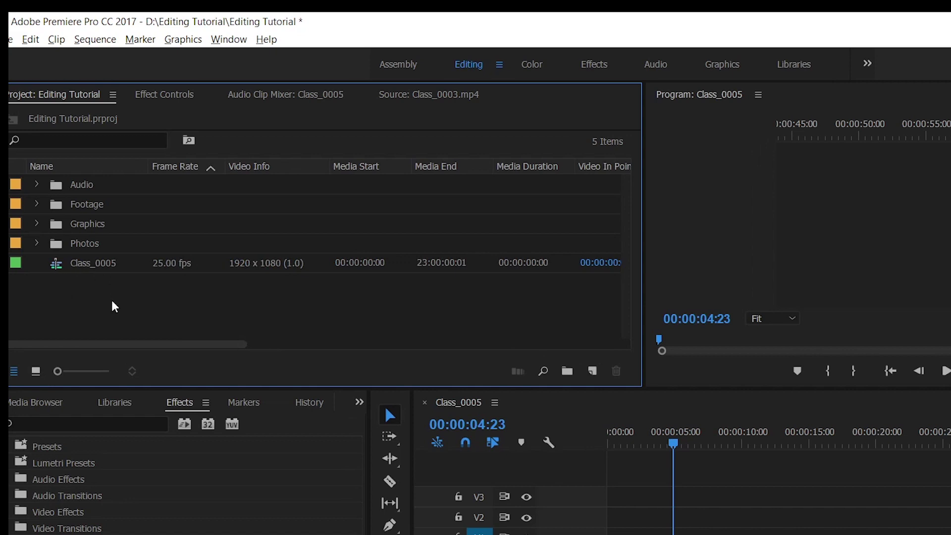
click(63, 272)
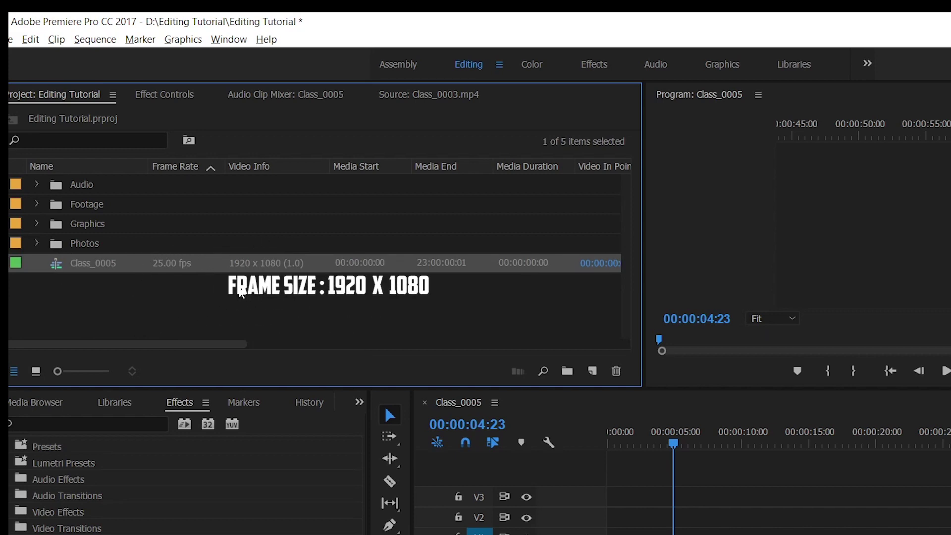
click(260, 296)
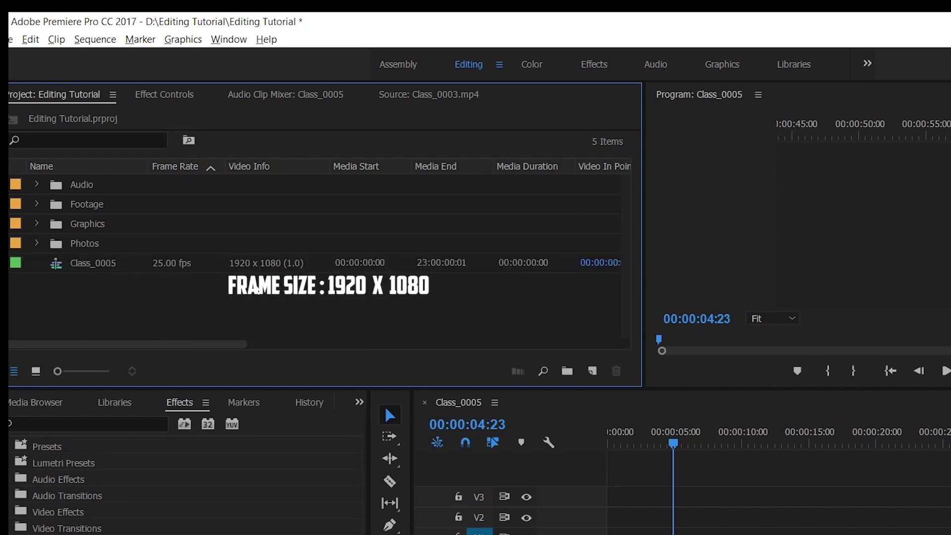
click(252, 270)
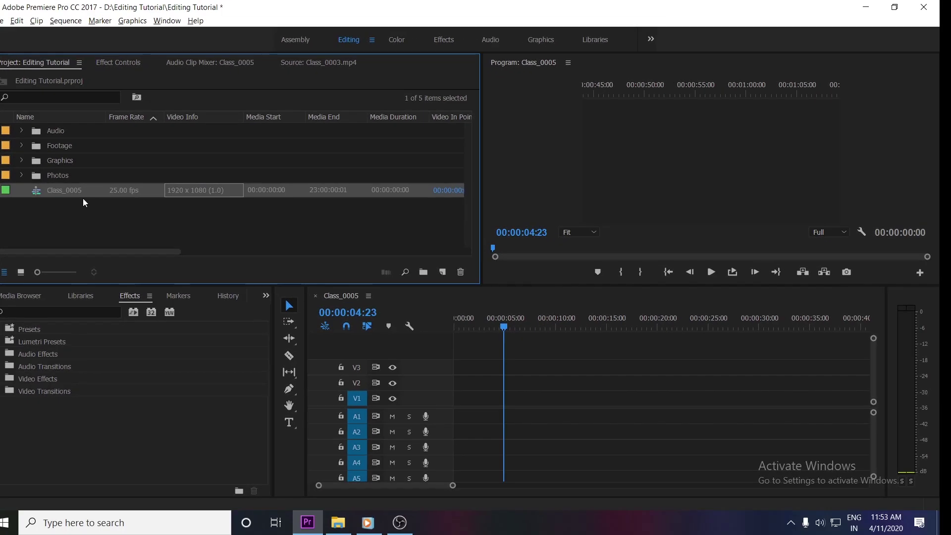
Expand the Footage bin and select the Kidds slow mo clip.
click(444, 305)
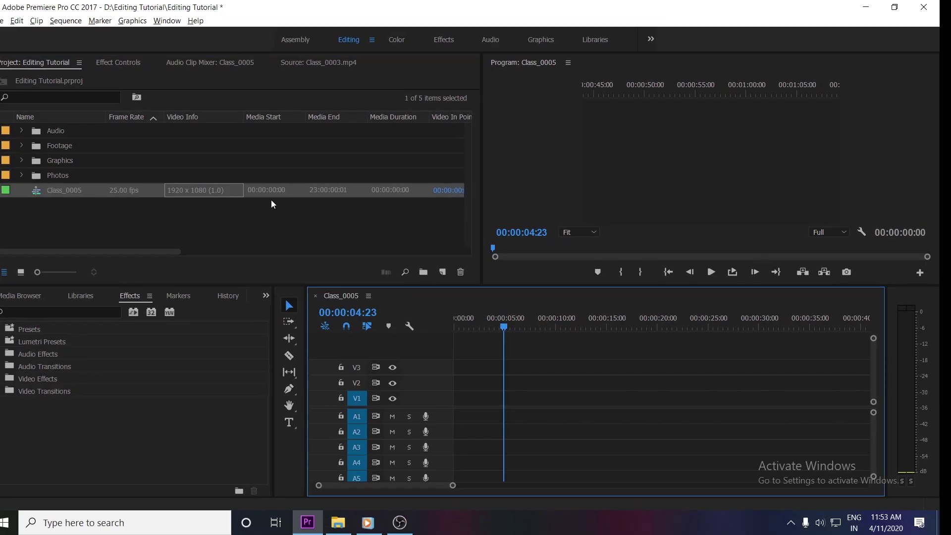
click(21, 145)
scroll(81, 188, down, 1)
scroll(84, 190, up, 1)
click(452, 303)
scroll(210, 194, up, 1)
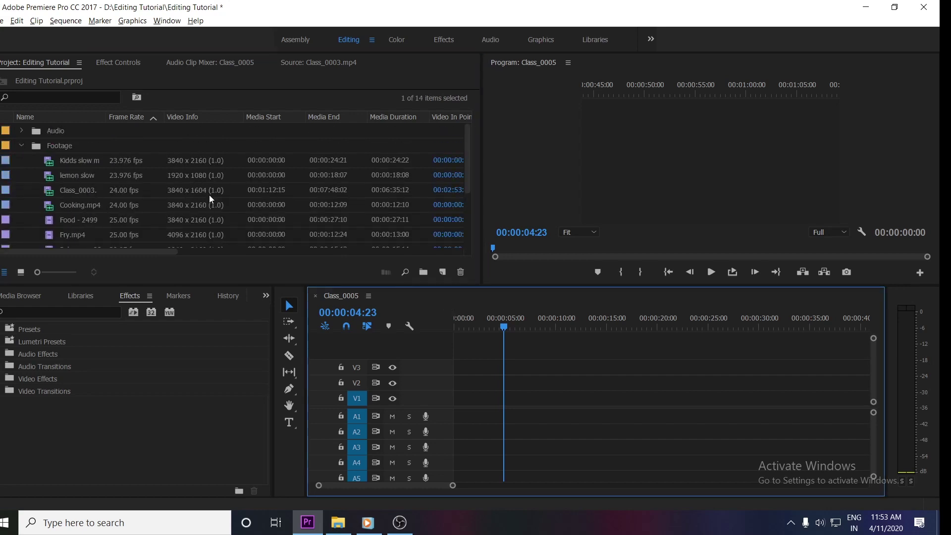
click(49, 161)
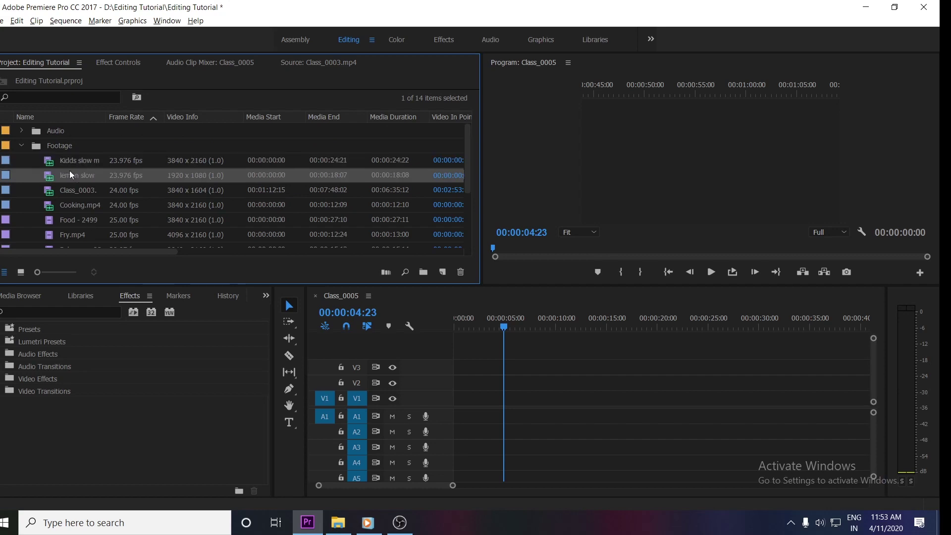
Try placing Kidds slow mo on V1/A1, then load it into the Source Monitor.
mouse_move(320, 287)
mouse_down()
mouse_move(507, 391)
mouse_move(106, 182)
mouse_up()
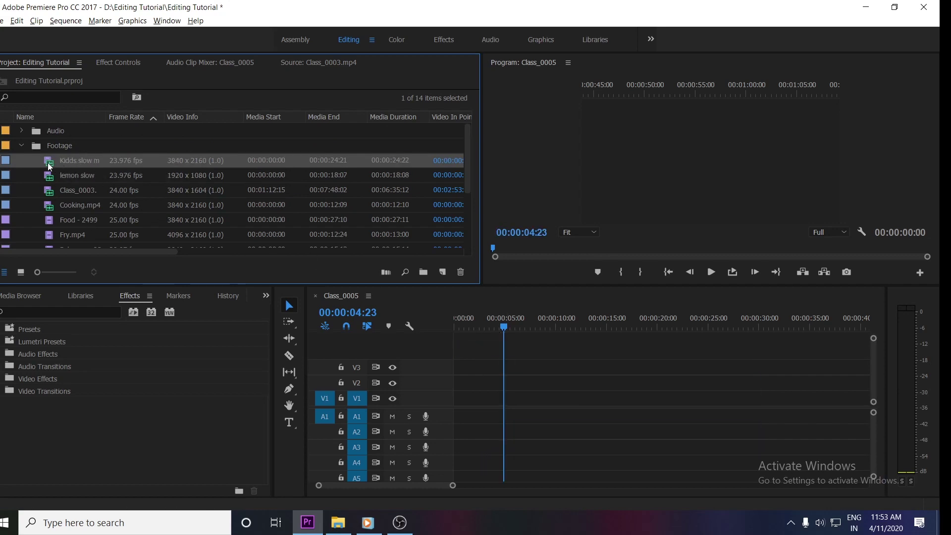
click(47, 180)
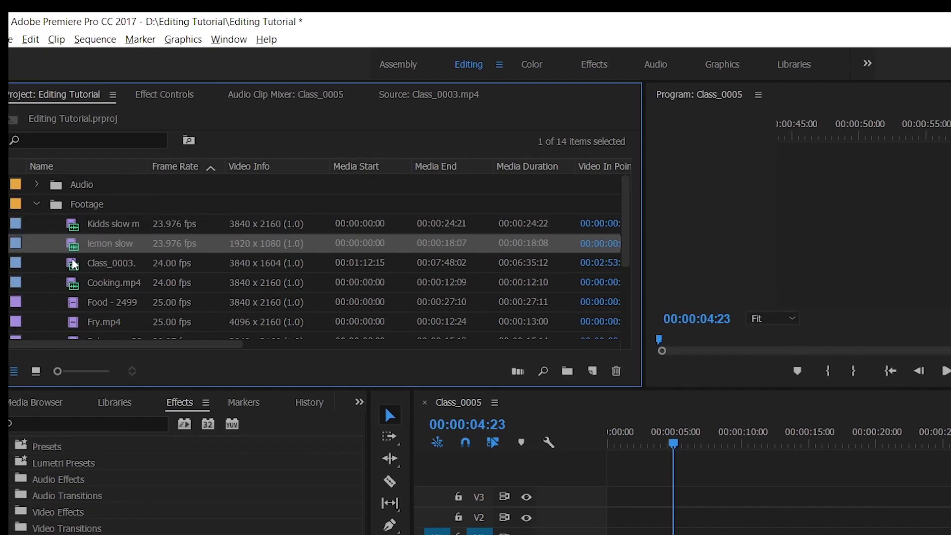
click(74, 265)
click(78, 285)
click(75, 228)
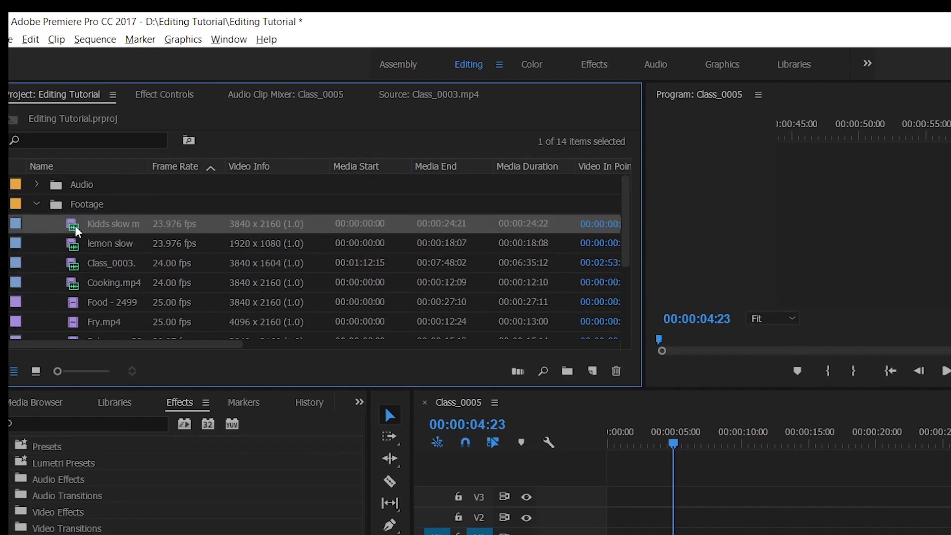
double_click(83, 230)
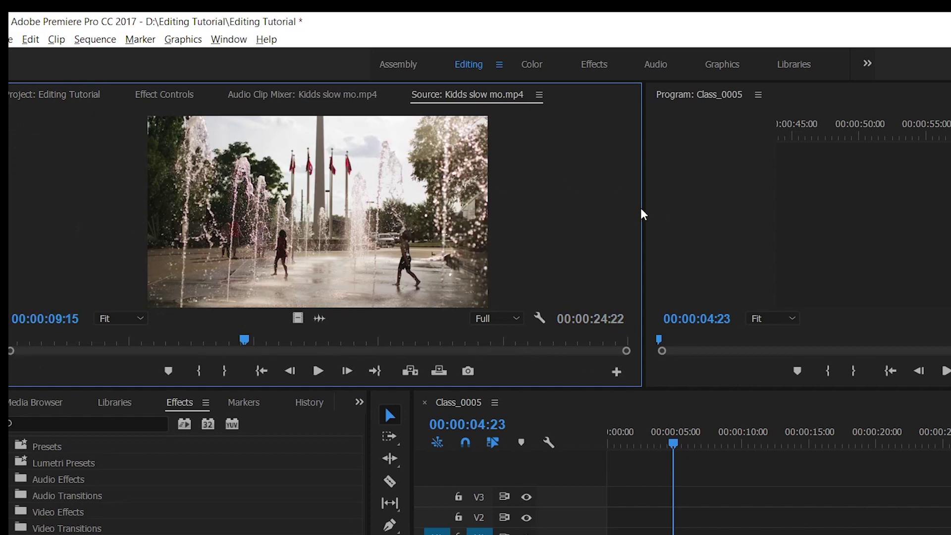
Make the Kidds slow mo source viewer wider and taller.
drag(642, 218, 723, 228)
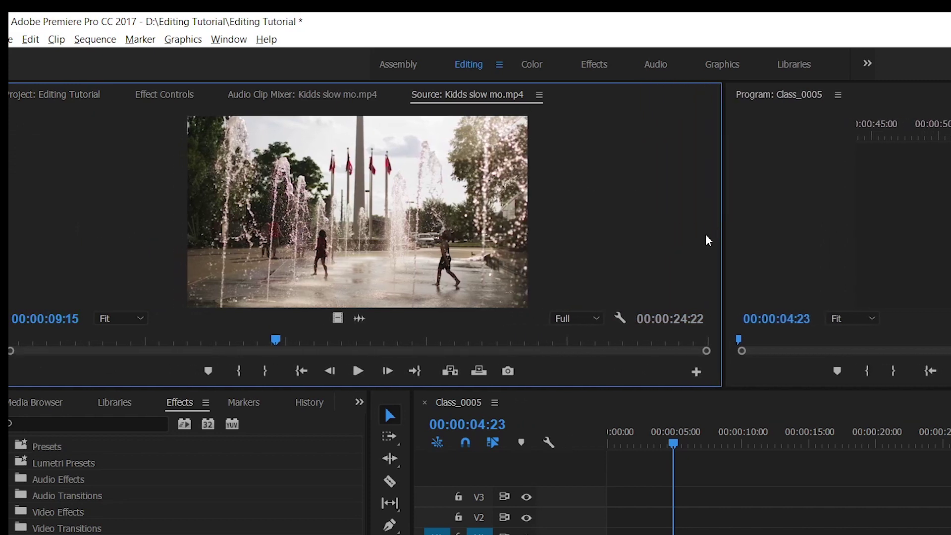
drag(691, 386, 696, 401)
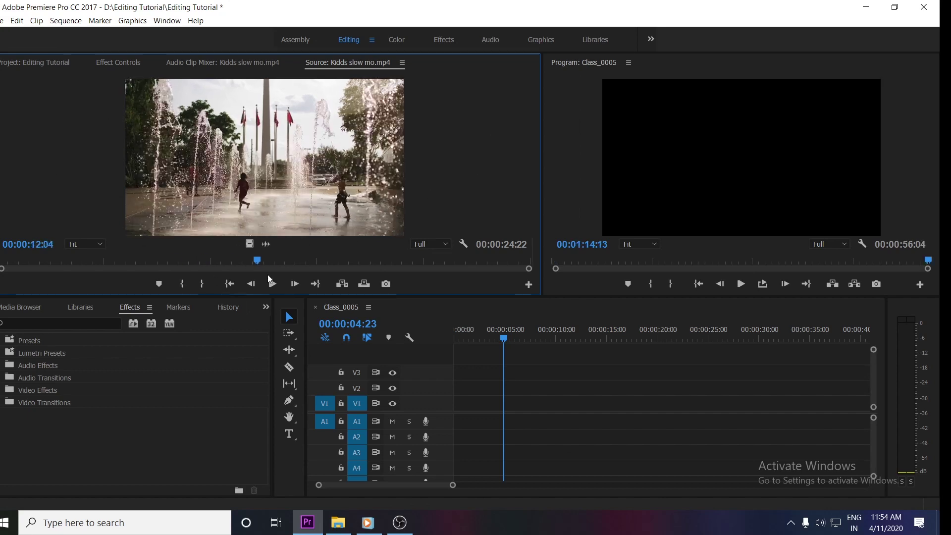
Mark a 00:00:07:15 Kidds slow mo range ending at 15:03 and drag it into Class_0005.
mouse_move(228, 260)
mouse_down()
mouse_move(170, 262)
mouse_move(520, 280)
mouse_move(167, 267)
mouse_up()
click(181, 279)
key(ctrl+shift+i)
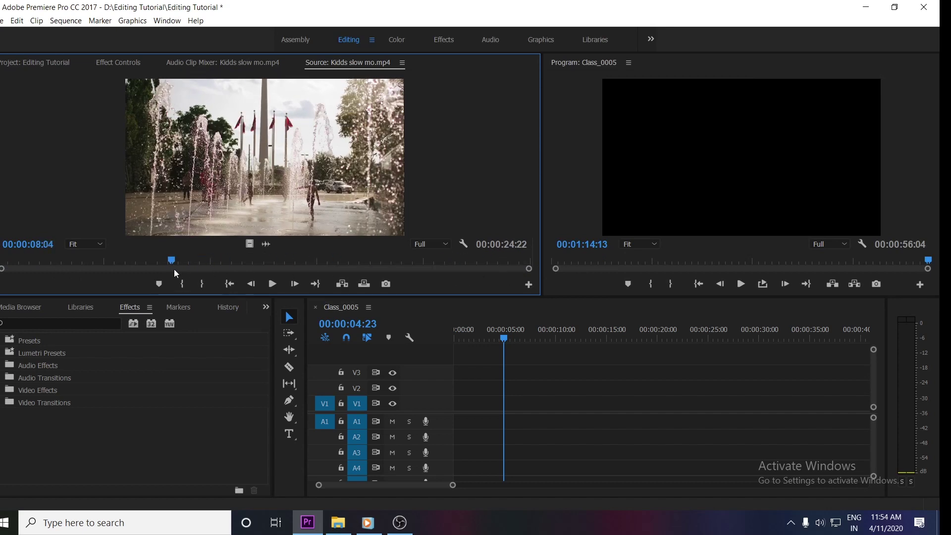
drag(262, 265, 262, 266)
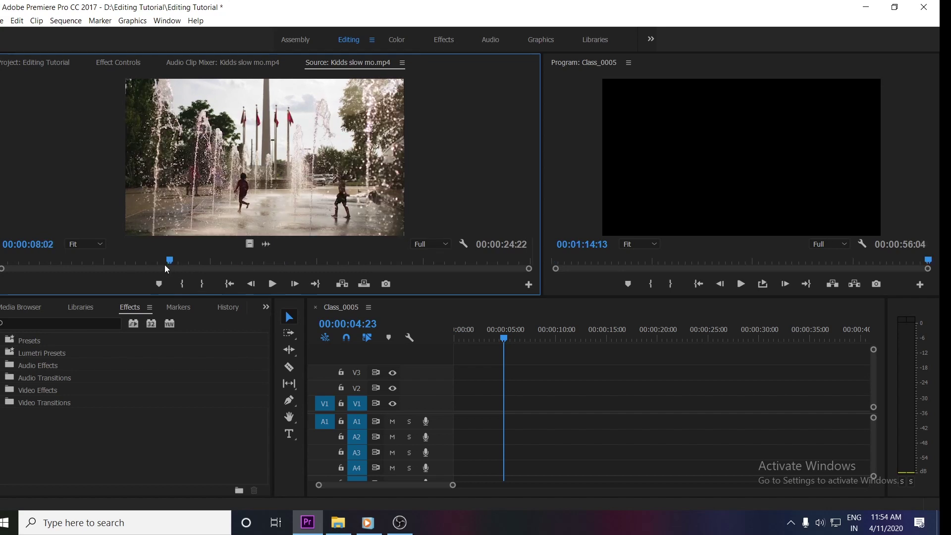
click(183, 283)
mouse_move(170, 261)
mouse_down()
mouse_move(313, 261)
mouse_move(159, 263)
mouse_move(321, 262)
mouse_up()
click(213, 283)
key(i)
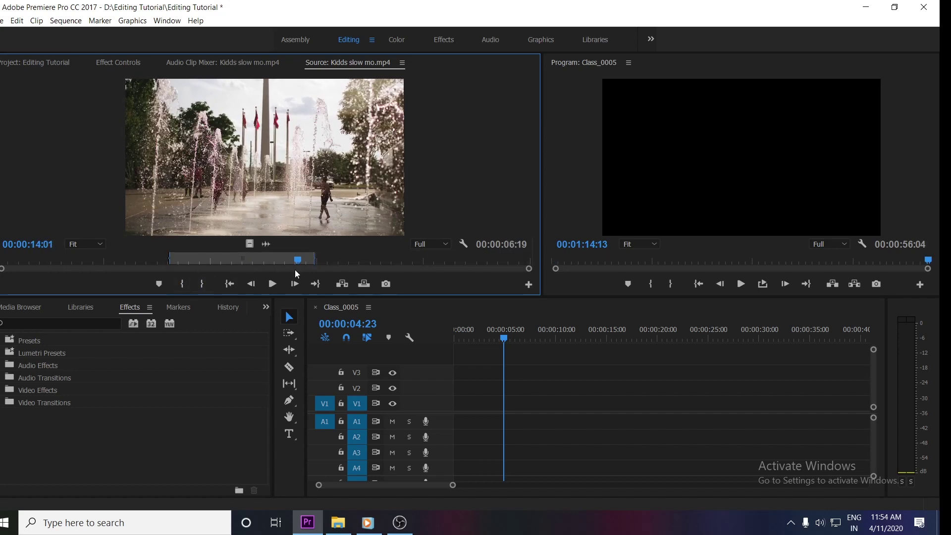
key(o)
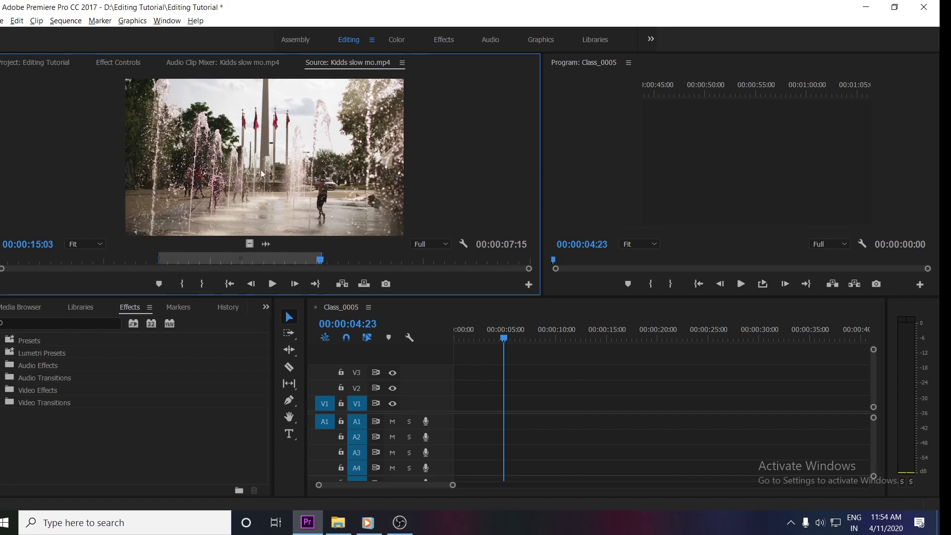
drag(423, 293, 489, 396)
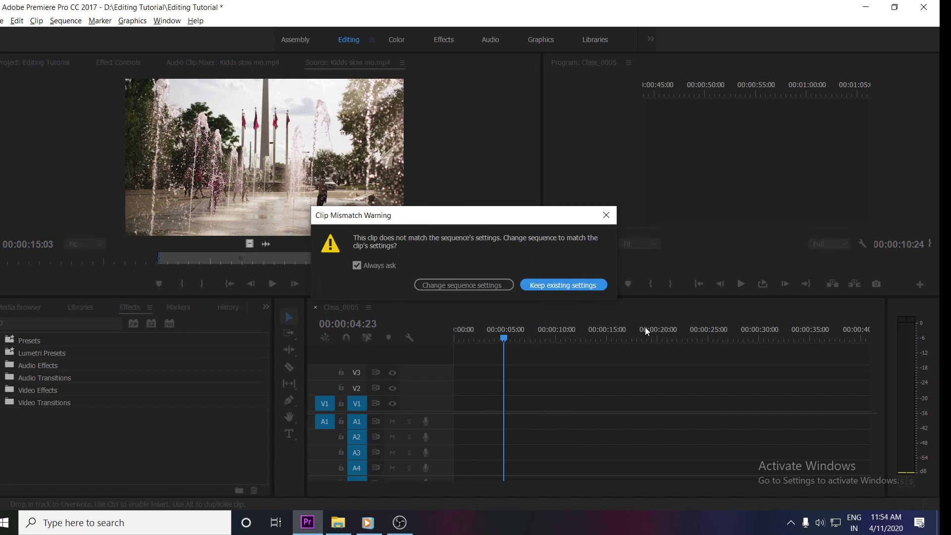
Choose Keep existing settings in the Clip Mismatch Warning, then scrub the timeline between 08:05 and 04:14.
drag(514, 214, 539, 215)
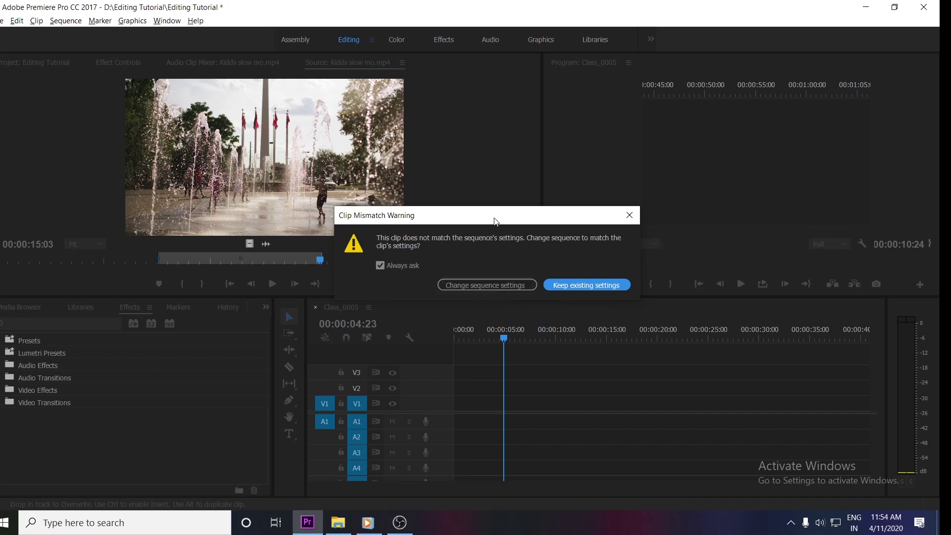
mouse_move(485, 216)
mouse_down()
mouse_move(521, 227)
mouse_move(510, 228)
mouse_up()
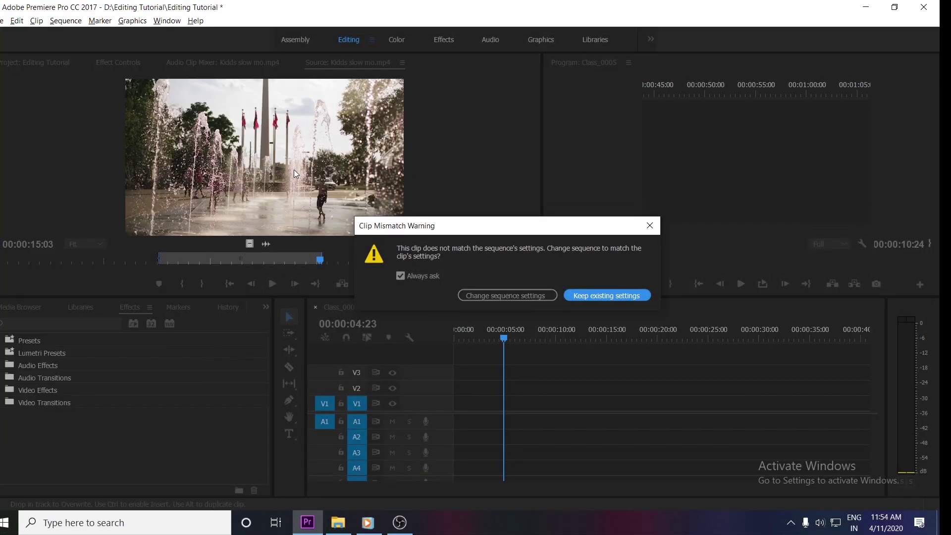
drag(472, 233, 472, 220)
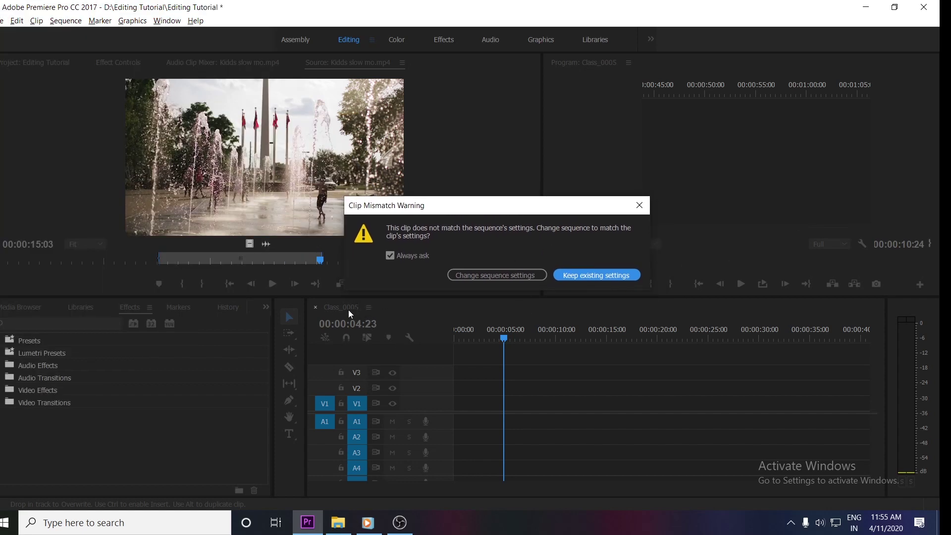
mouse_move(463, 205)
mouse_down()
mouse_move(484, 209)
mouse_move(395, 212)
mouse_move(416, 226)
mouse_up()
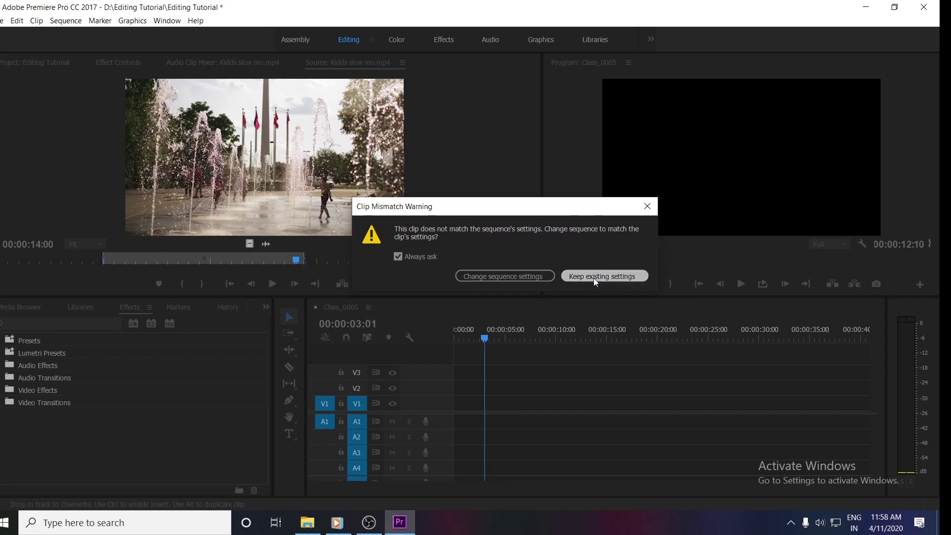
click(593, 278)
drag(487, 339, 540, 341)
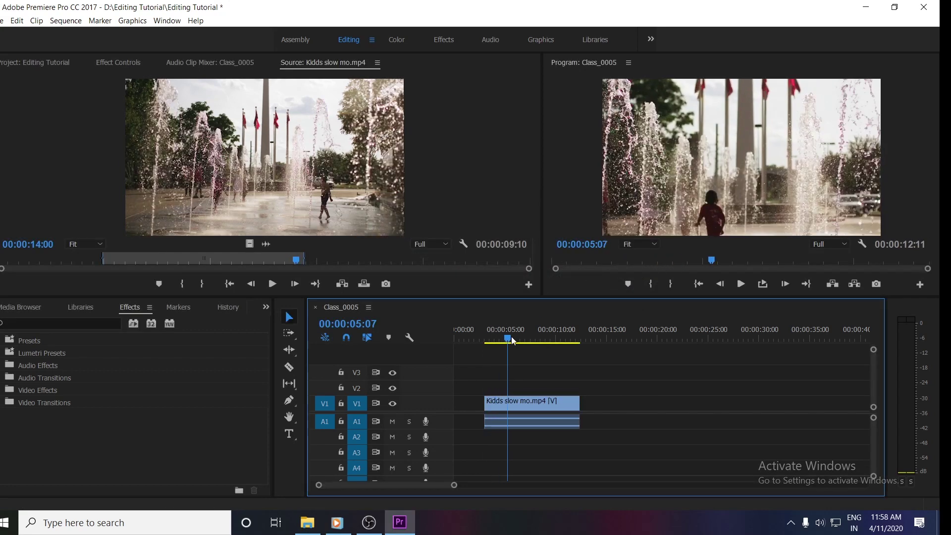
drag(540, 340, 502, 344)
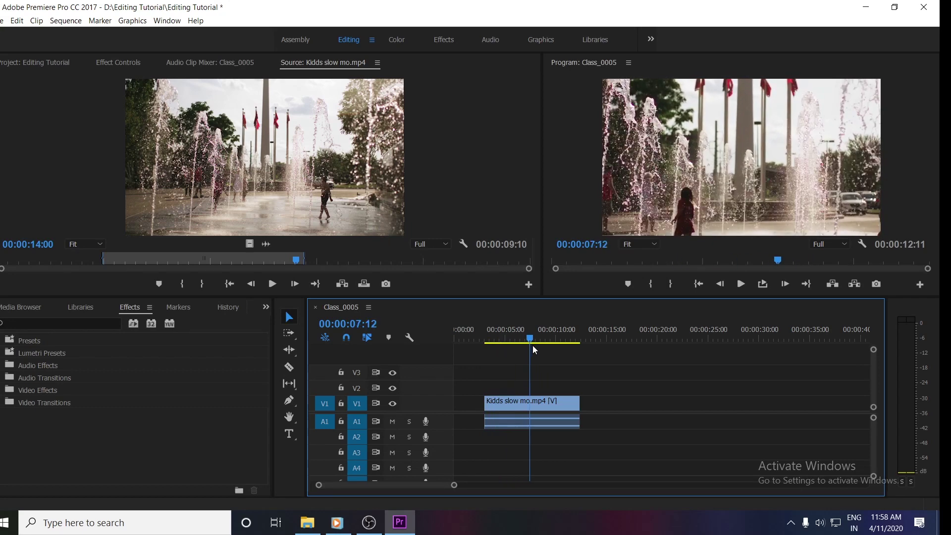
Drop a second Kidds slow mo range onto V1 around 00:00:13 and preview it.
drag(502, 343, 500, 355)
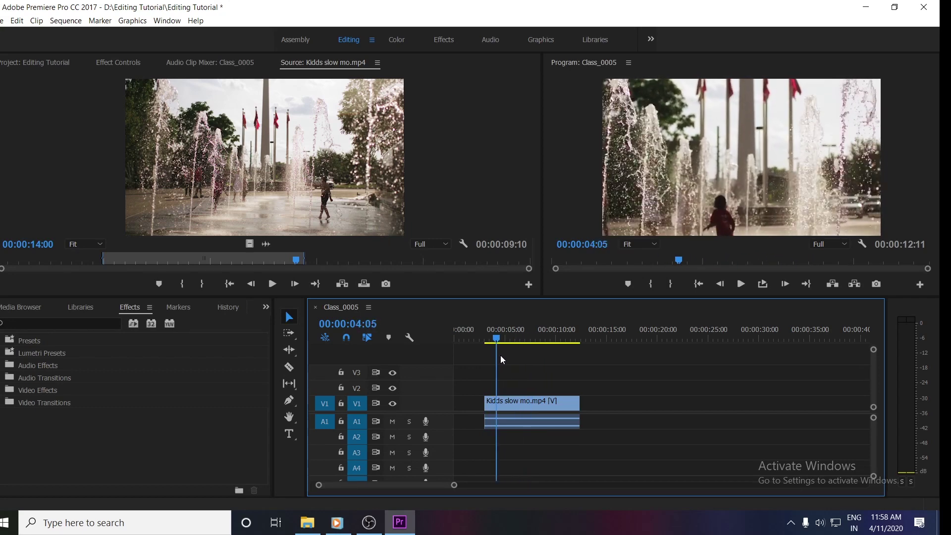
click(548, 401)
drag(249, 244, 638, 411)
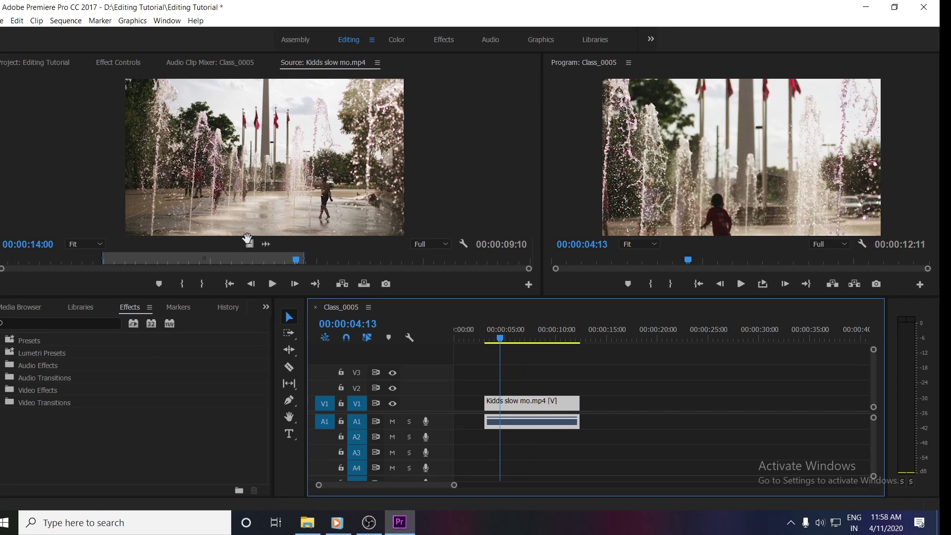
drag(621, 337, 651, 338)
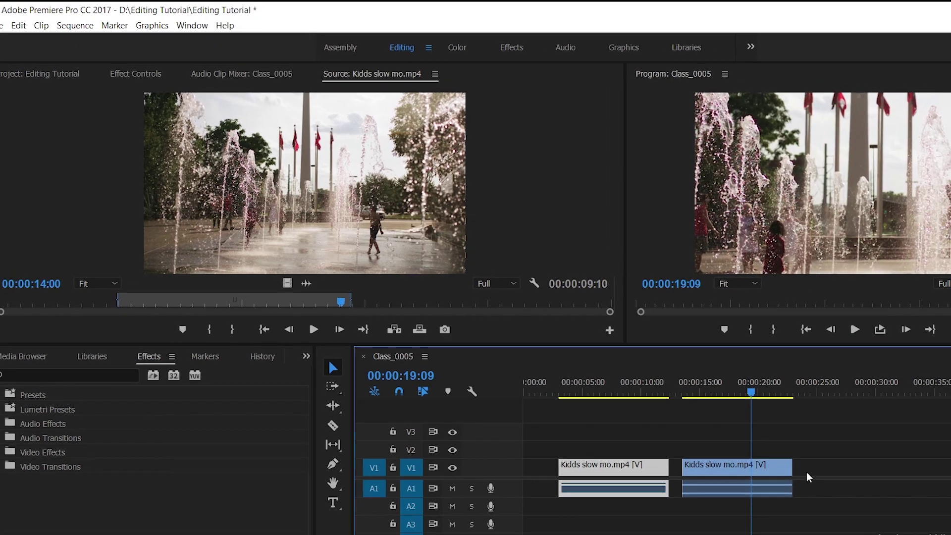
drag(679, 338, 657, 356)
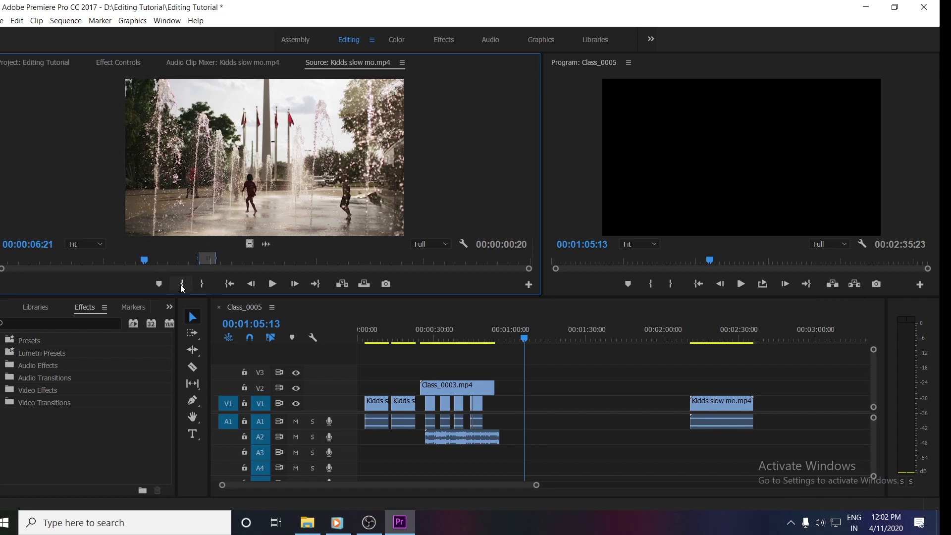
Mark a new Kidds source range ending at 00:00:11:12 and insert it at the playhead.
click(182, 283)
drag(144, 260, 245, 262)
click(204, 285)
click(341, 285)
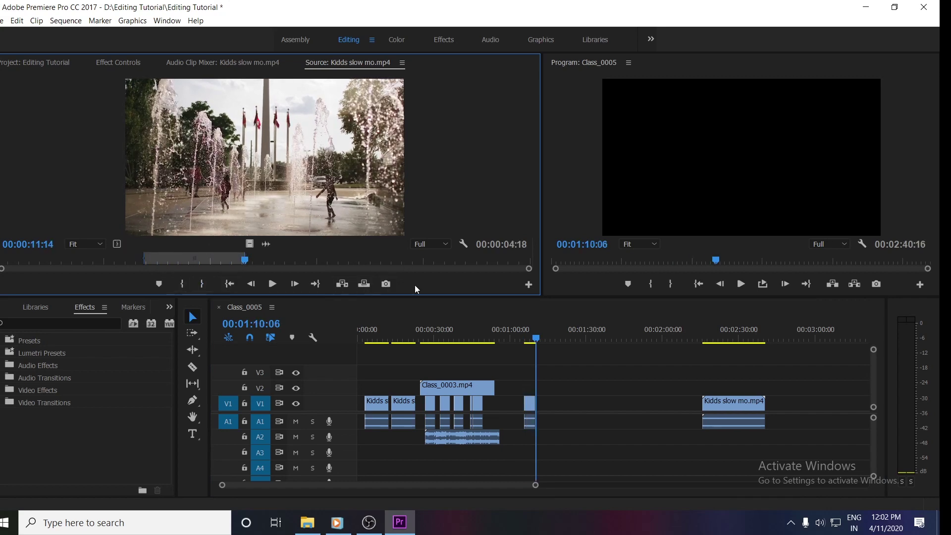
scroll(531, 337, up, 2)
click(477, 339)
click(341, 283)
Insert Kidds clips at 00:00:32:14 and a 4:02 clip at 00:00:38:01.
drag(501, 339, 515, 339)
key(equal)
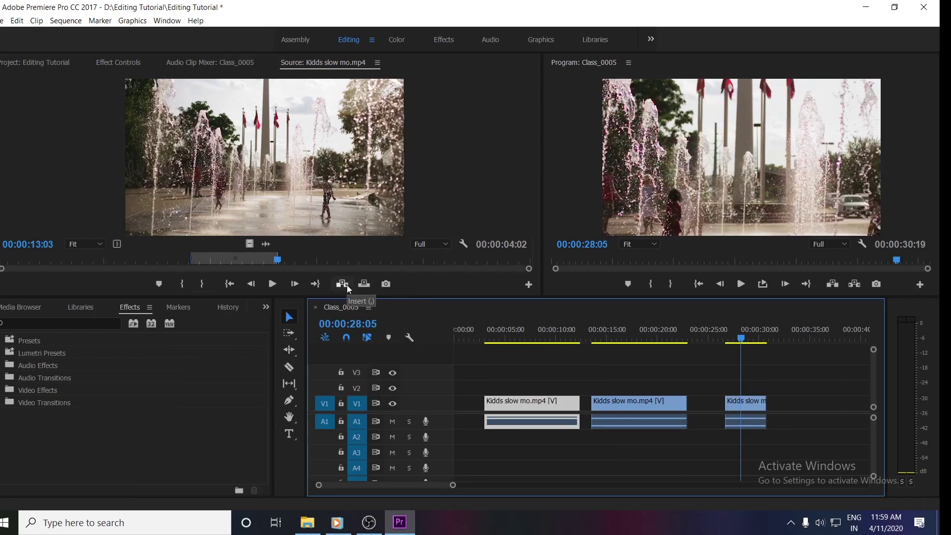
drag(740, 340, 785, 340)
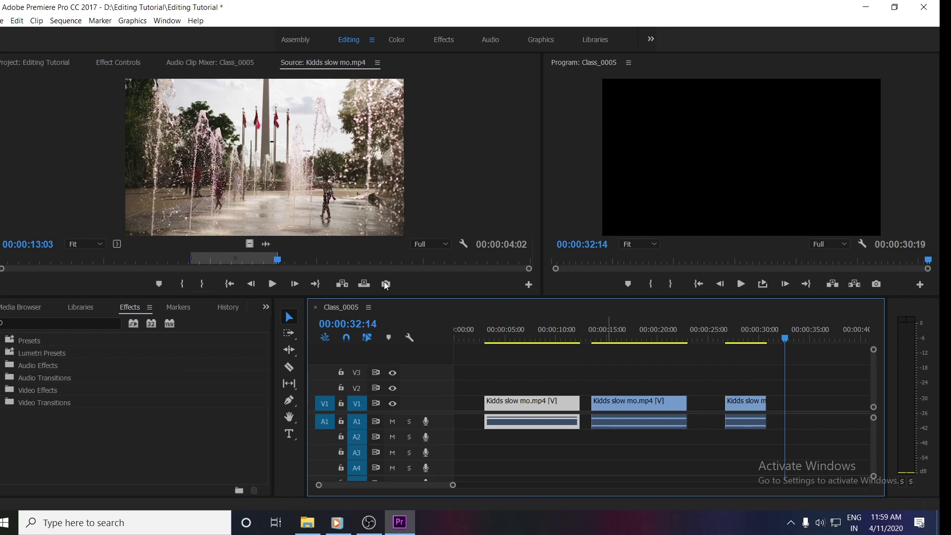
click(348, 284)
drag(843, 340, 839, 341)
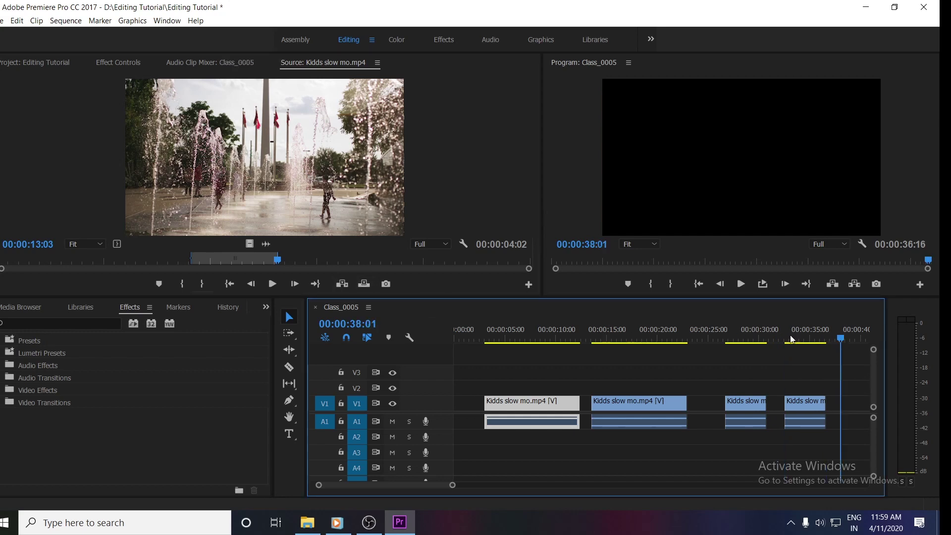
click(345, 284)
Park the playhead at 00:00:44:14, overwrite the Kidds clip end, and scrub the source.
scroll(750, 367, down, 2)
click(759, 340)
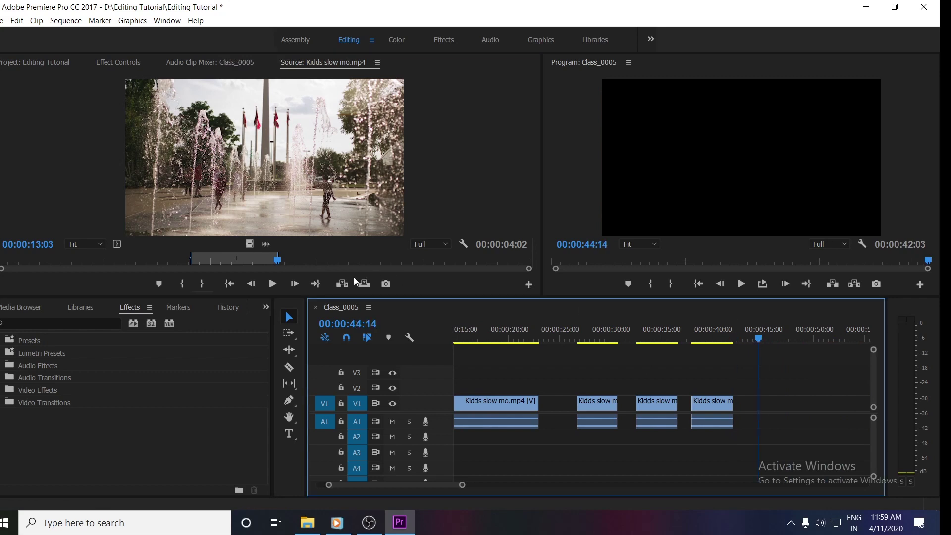
click(759, 339)
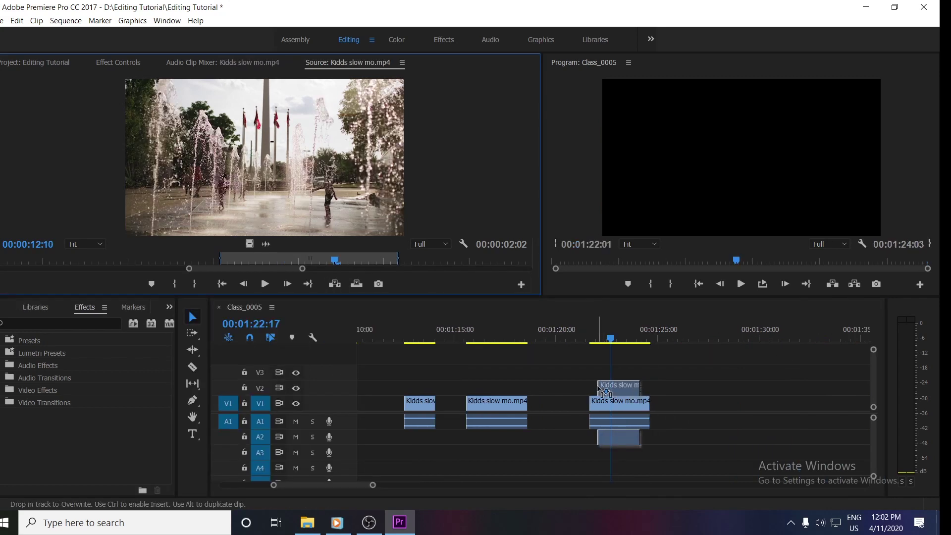
drag(605, 391, 602, 405)
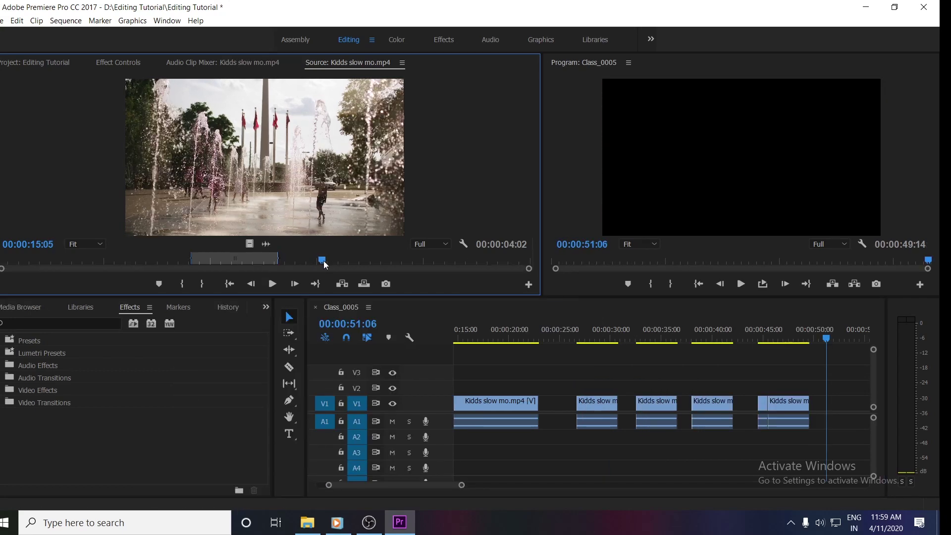
mouse_move(323, 261)
mouse_down()
mouse_move(357, 263)
mouse_move(136, 263)
mouse_move(196, 263)
mouse_move(176, 268)
mouse_up()
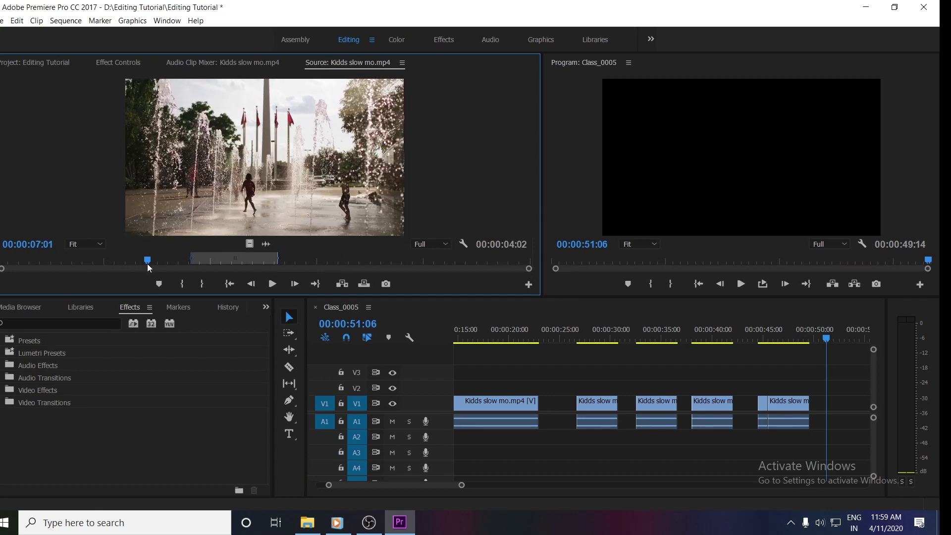
click(387, 285)
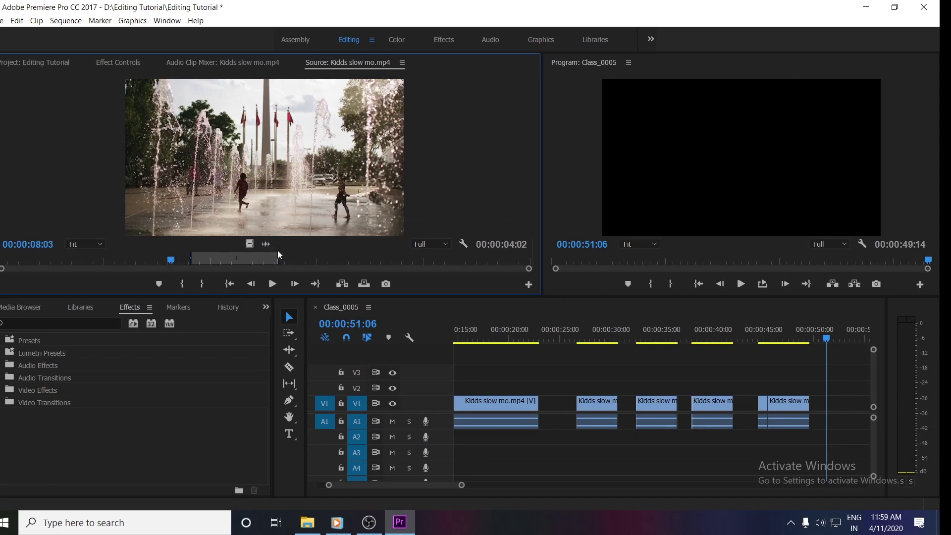
drag(196, 252, 176, 263)
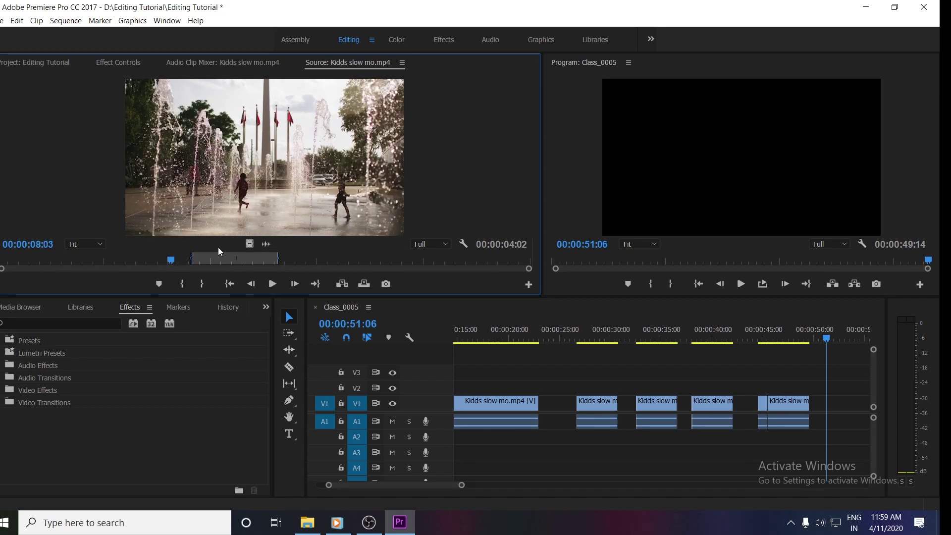
drag(174, 261, 177, 261)
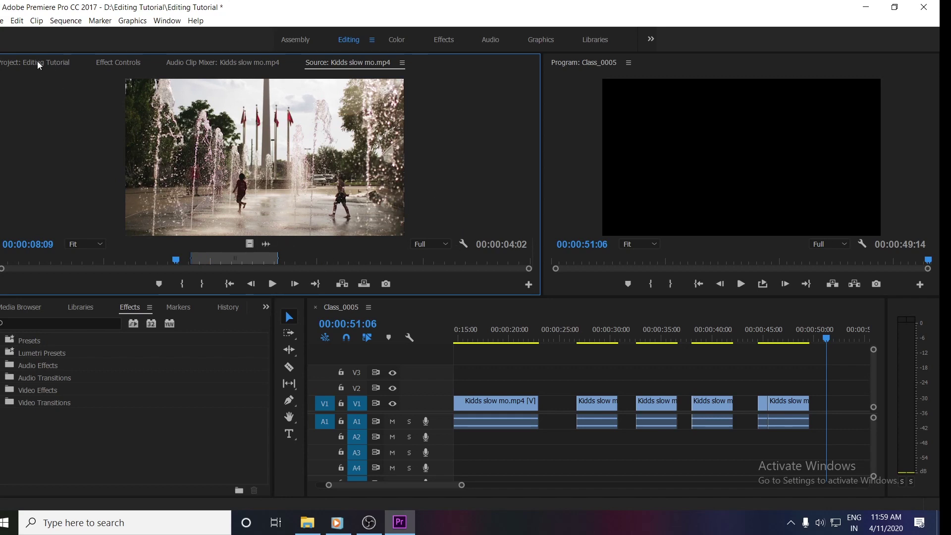
Return to the Project panel, browse the Audio folder's files, and collapse it.
click(380, 260)
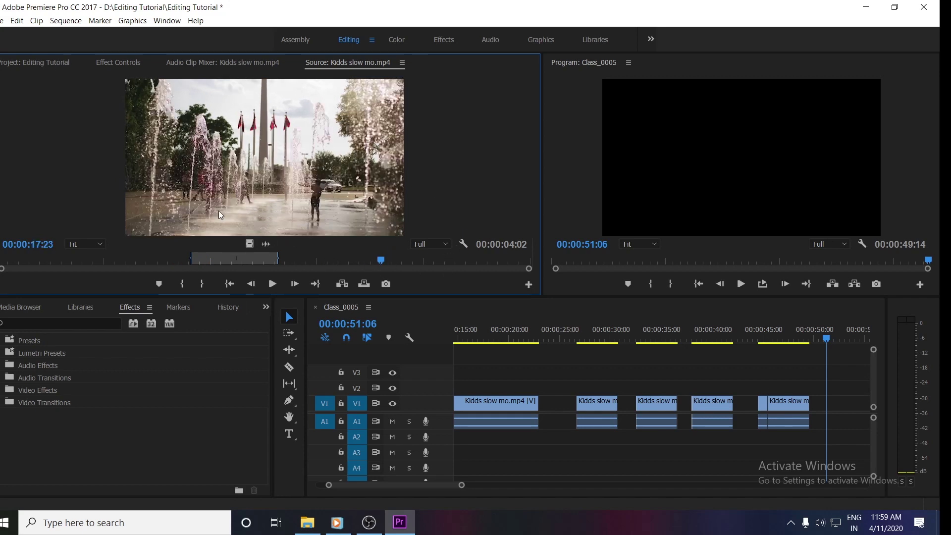
click(48, 66)
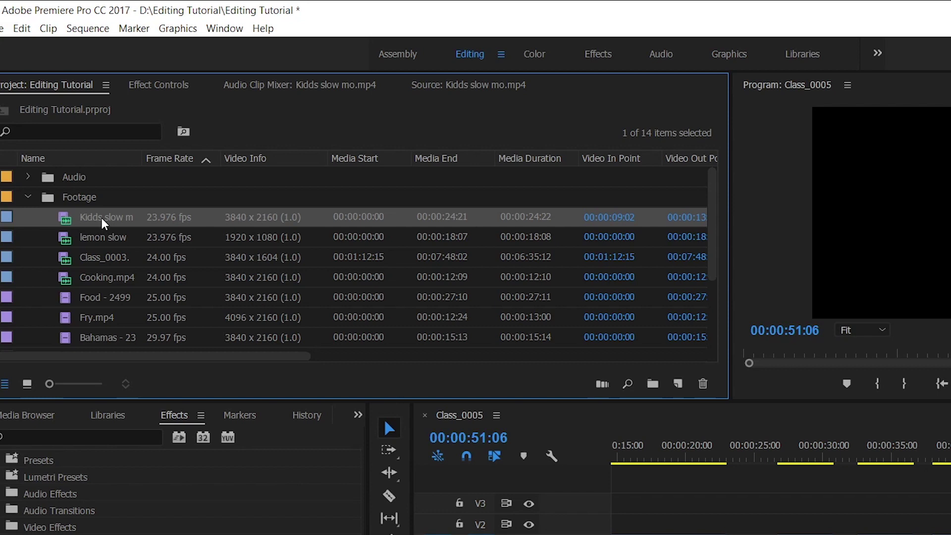
click(100, 293)
scroll(100, 292, down, 1)
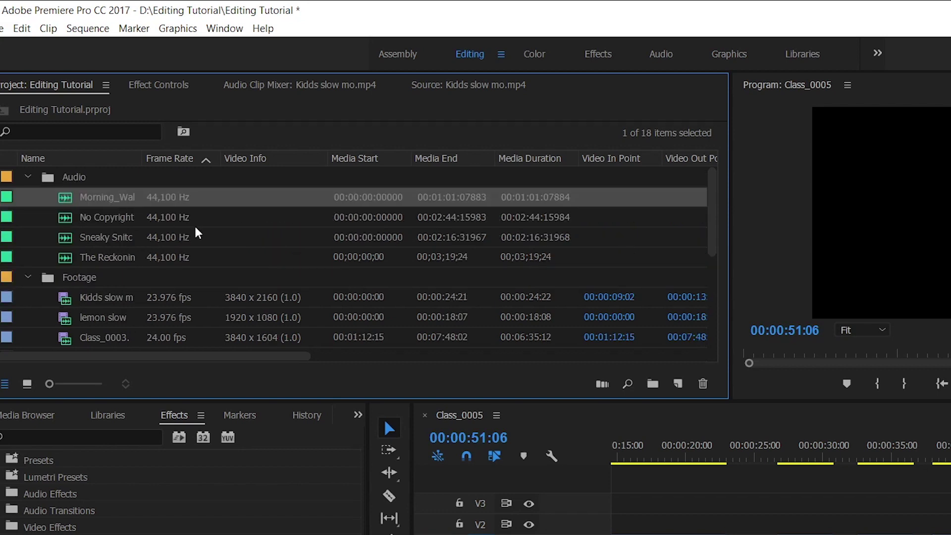
click(116, 218)
click(117, 236)
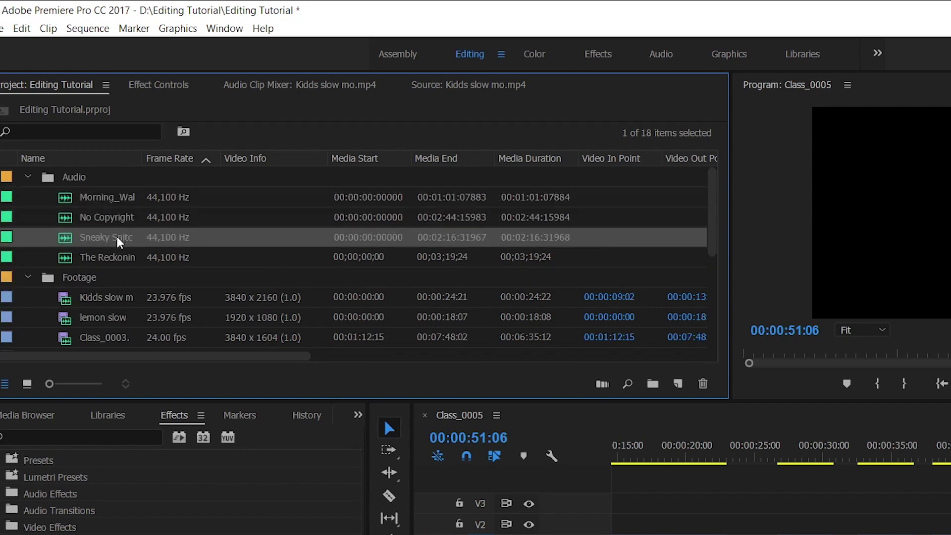
click(115, 255)
click(107, 199)
click(111, 218)
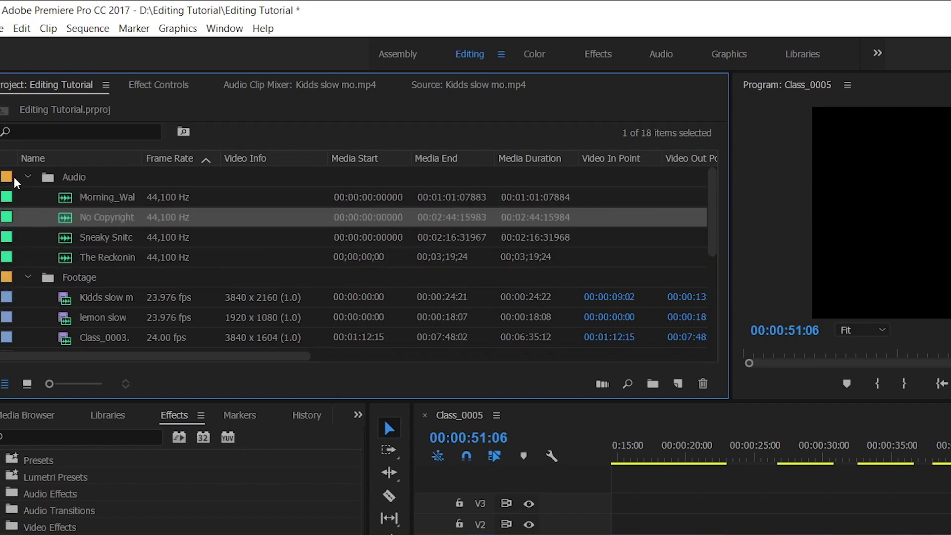
click(82, 160)
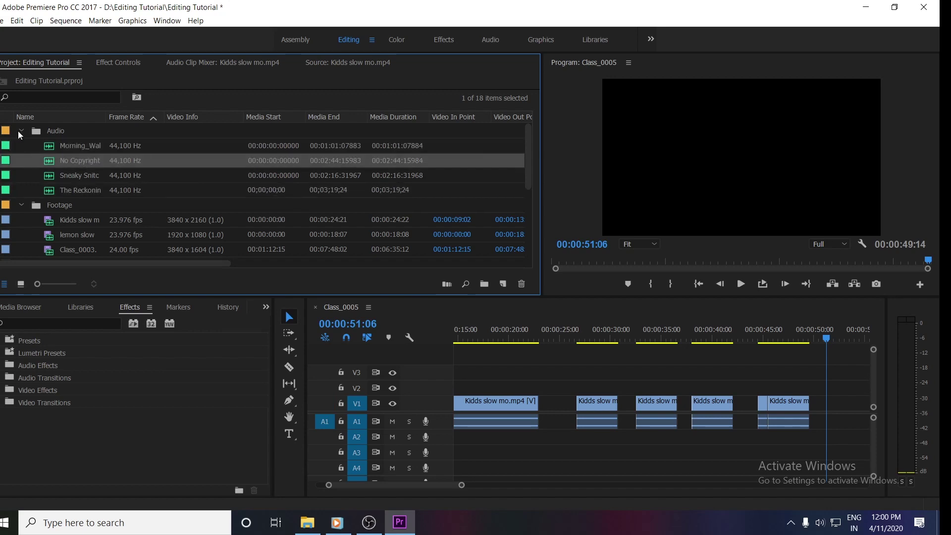
click(18, 131)
Re-expand the Footage bin and load the Class_0003 interview into the Source Monitor.
click(23, 144)
click(22, 145)
click(84, 160)
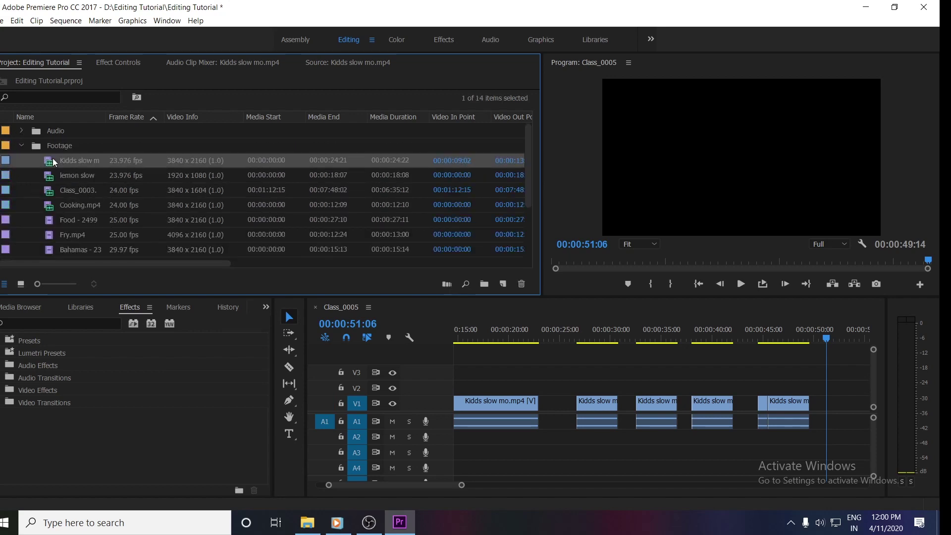
click(89, 209)
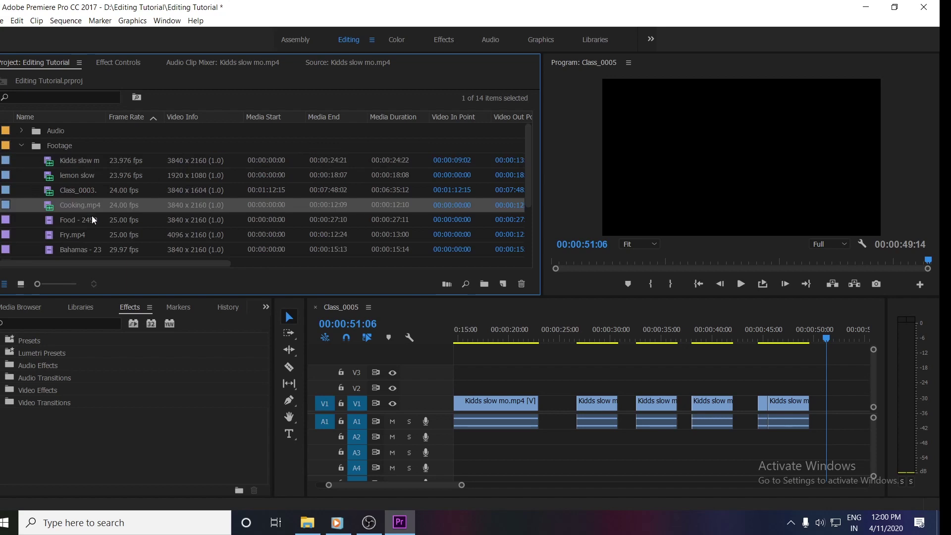
click(93, 217)
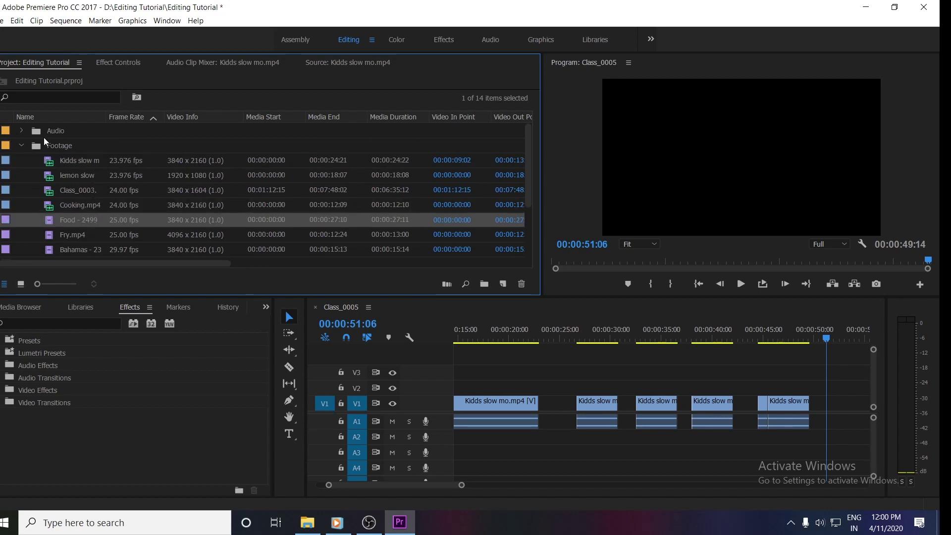
click(22, 145)
click(20, 147)
scroll(102, 190, down, 1)
double_click(53, 177)
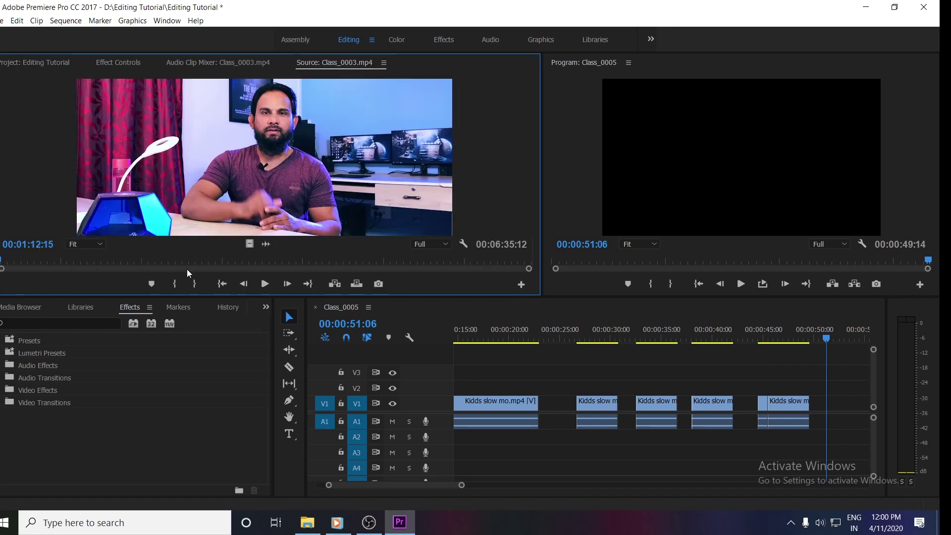
Mark an In/Out section of Class_0003 and place its video on V2 above the Kidds clips.
click(175, 284)
click(35, 260)
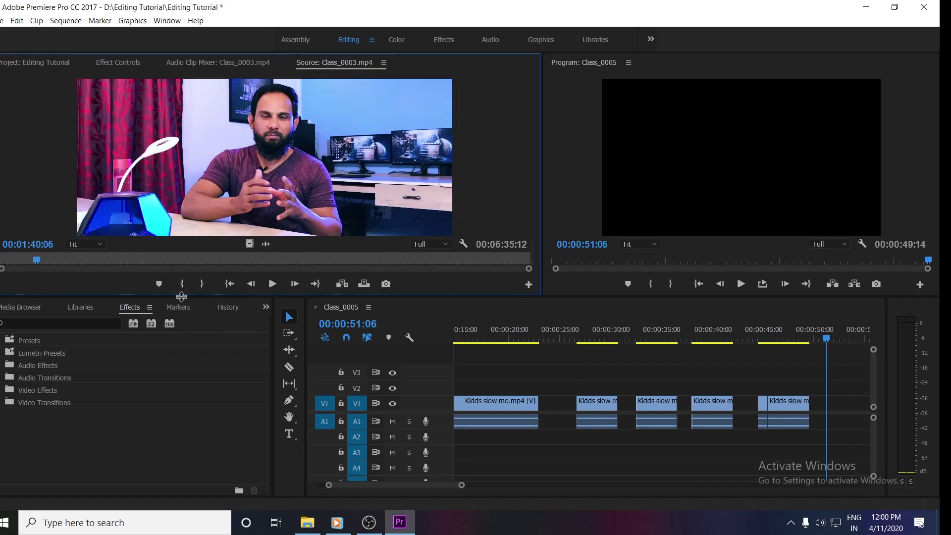
click(203, 285)
drag(265, 246, 563, 389)
Put the Class_0003 interview audio on A2 beneath its video.
drag(55, 268, 187, 268)
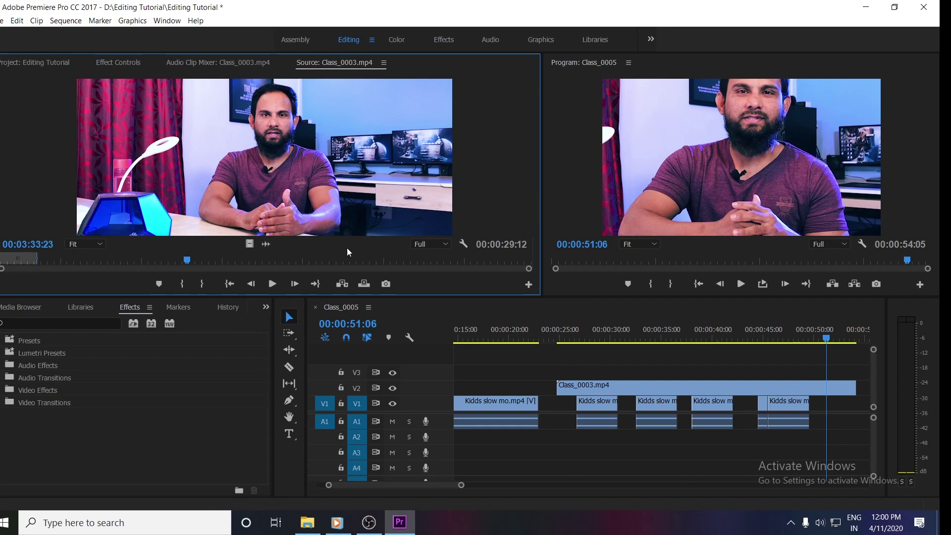
mouse_move(266, 243)
mouse_down()
mouse_move(551, 438)
mouse_move(794, 436)
mouse_up()
click(570, 330)
scroll(590, 429, down, 5)
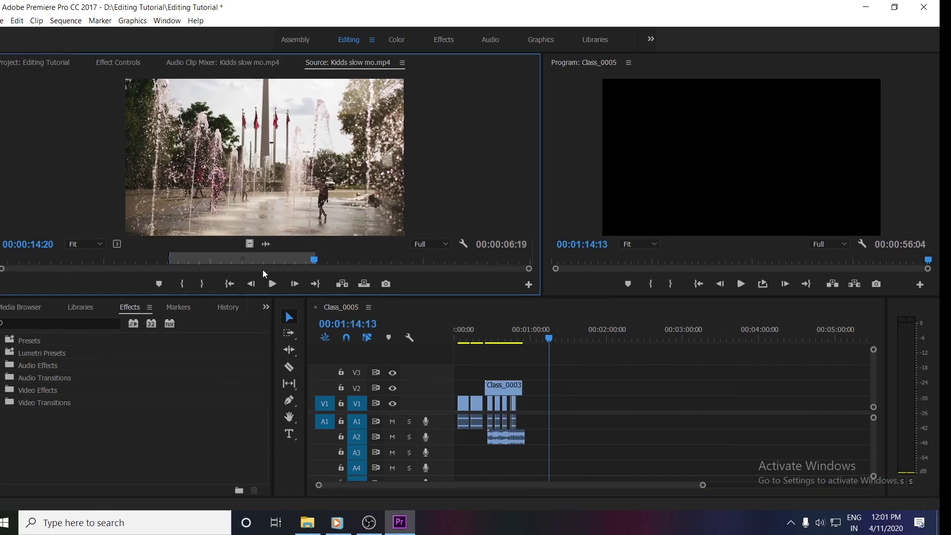
click(237, 262)
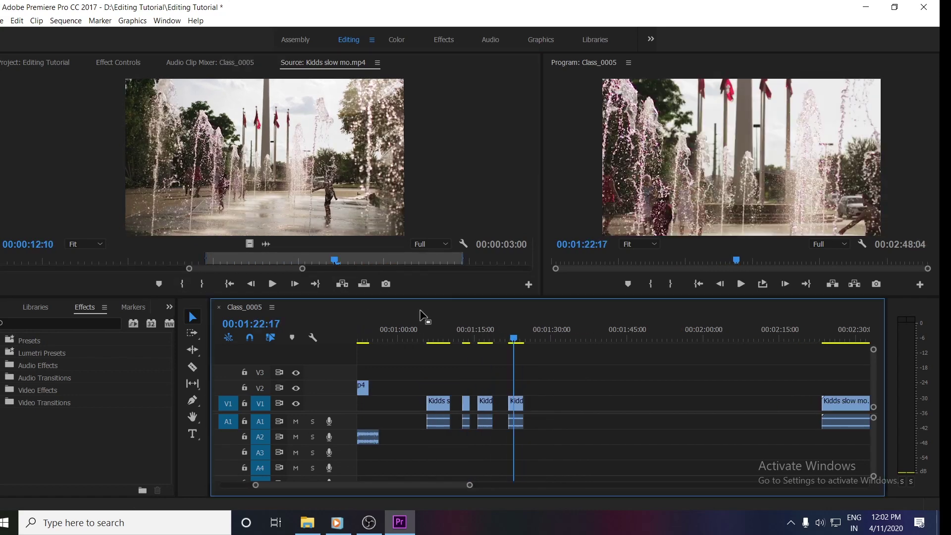
Shorten the Kidds slow mo source range to 00:00:02:02.
drag(462, 262, 398, 263)
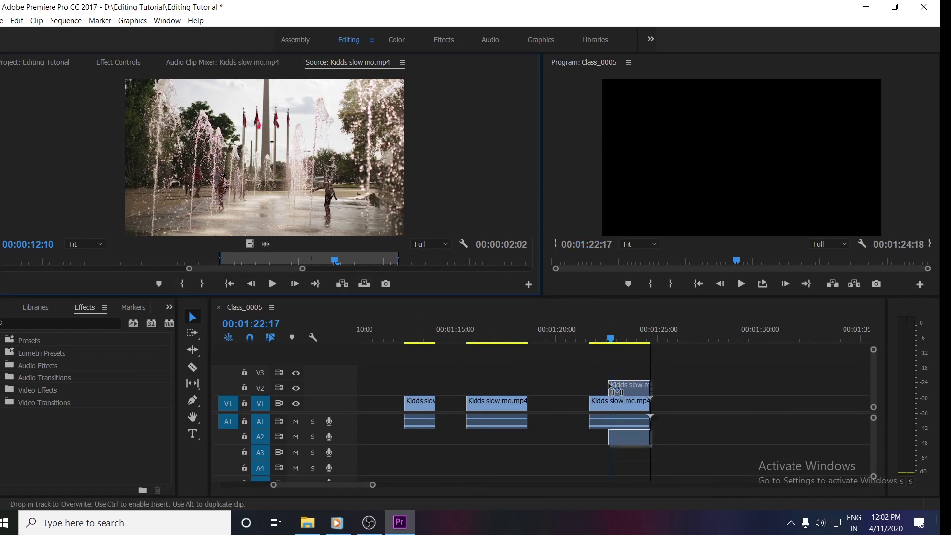